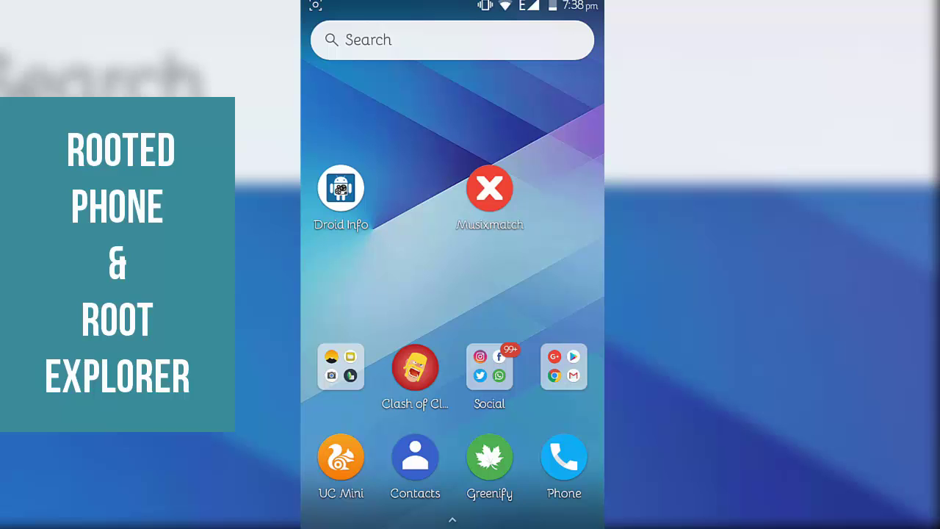
Download XposedInstaller_3.0_alpha4.apk from the XDA thread's Attached Files, accepting the harmful-file warning.
left_click(563, 366)
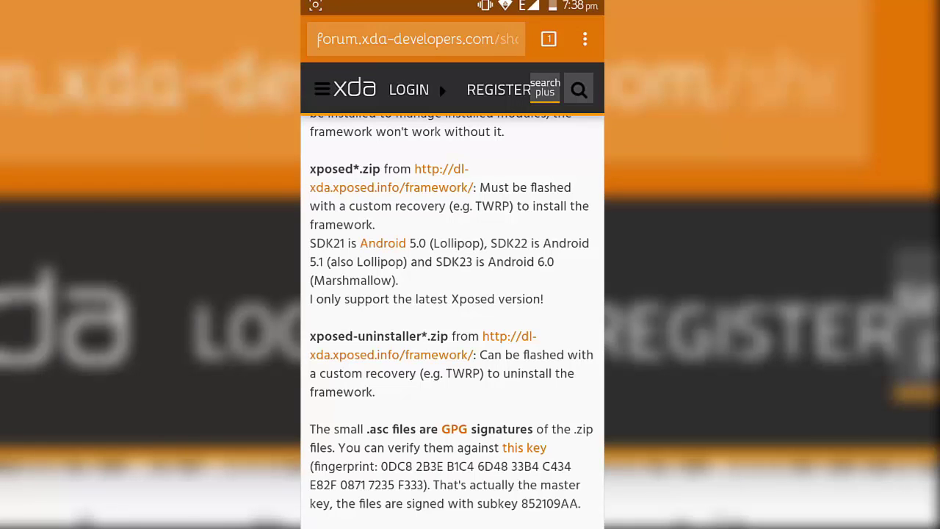
scroll(453, 294, "down", 10)
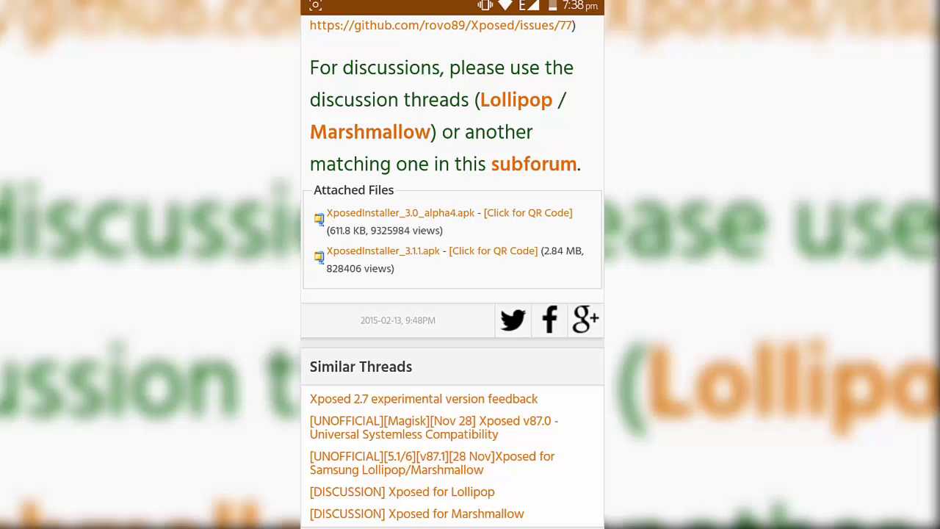
left_click(383, 250)
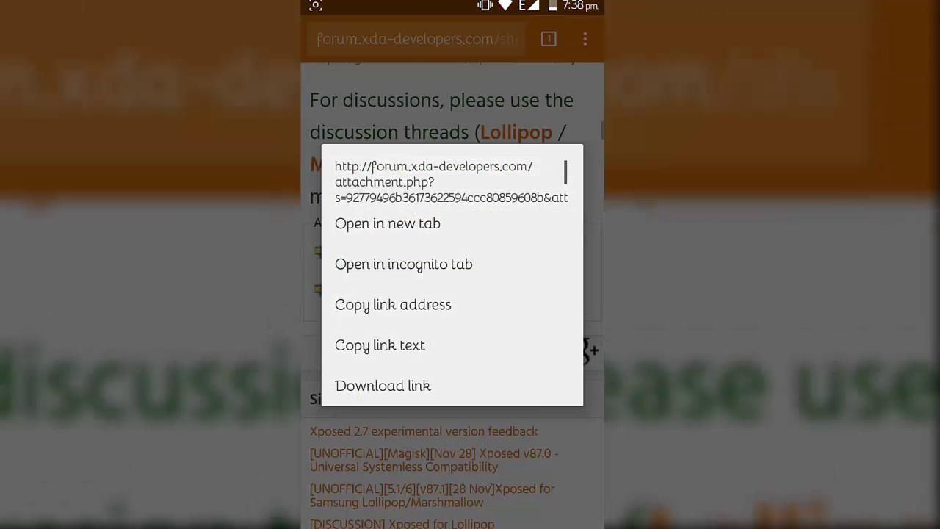
key("Escape")
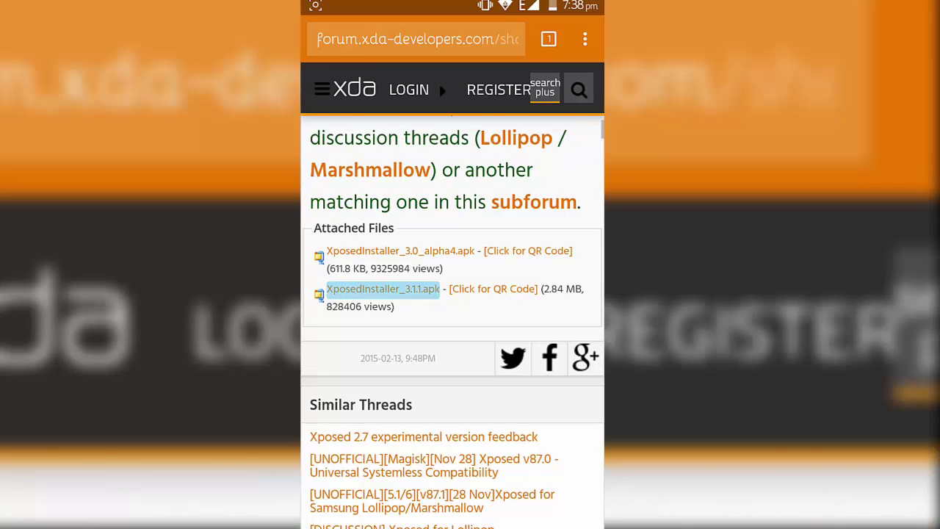
scroll(383, 283, "up", 1)
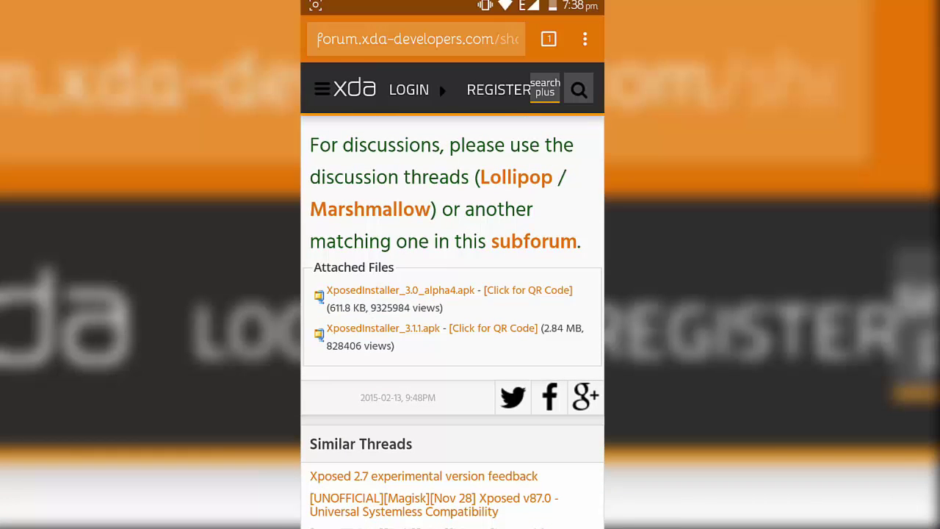
left_click(400, 290)
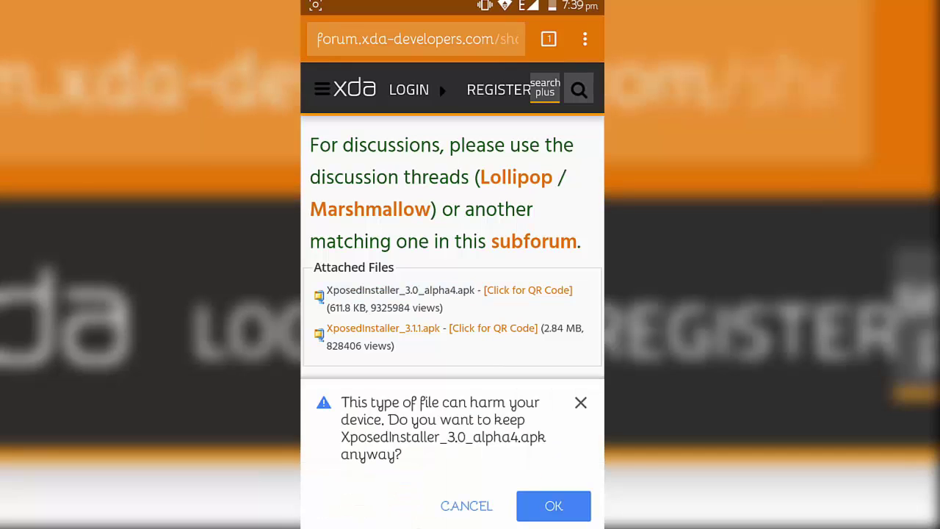
left_click(554, 506)
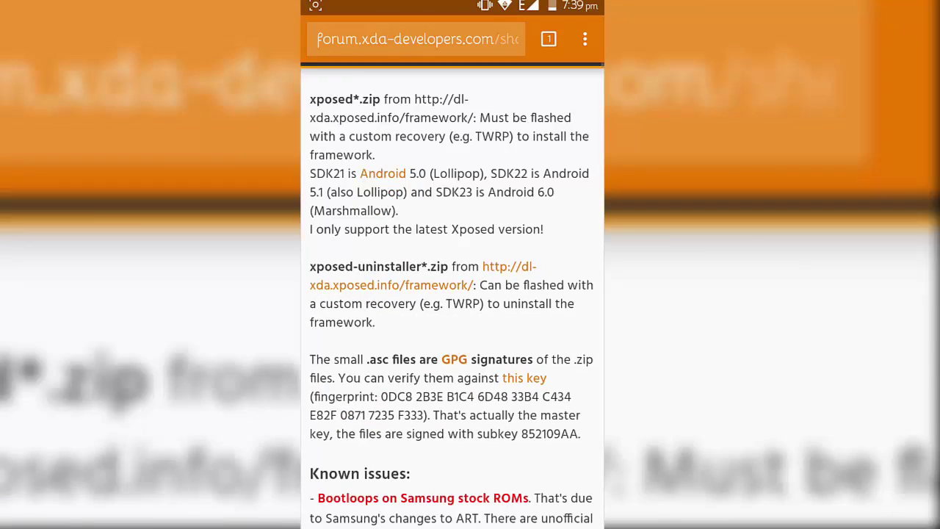
scroll(452, 323, "down", 3)
Scroll the XDA thread up to the xposed*.zip line with the dl-xda.xposed.info/framework/ link.
scroll(452, 323, "up", 2)
scroll(451, 323, "up", 1)
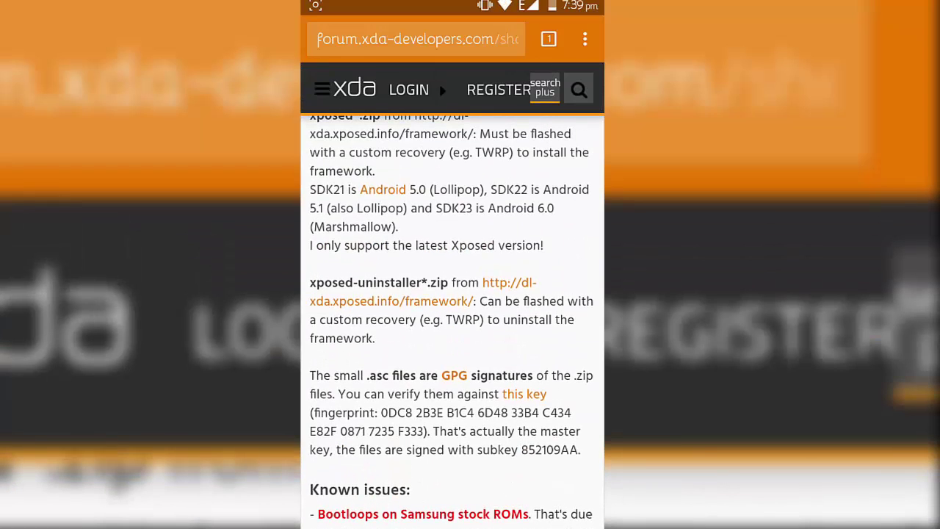
scroll(452, 323, "up", 1)
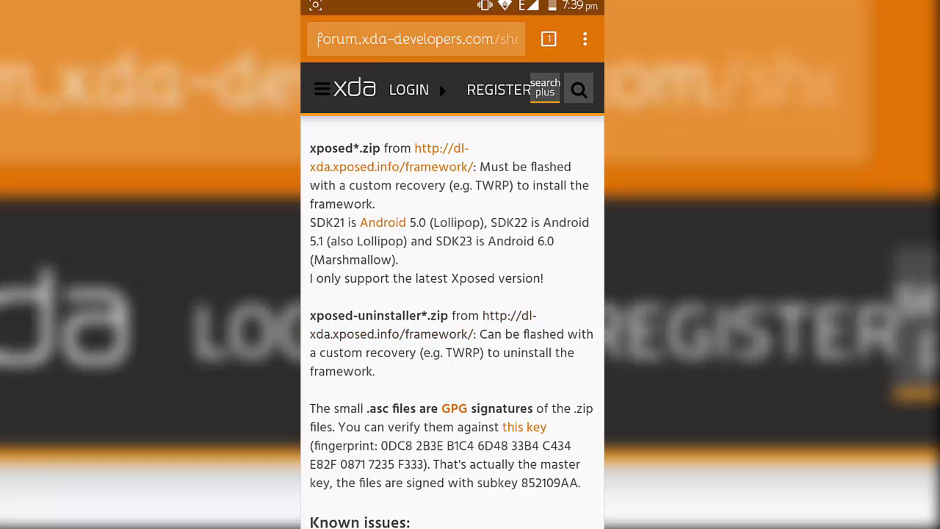
scroll(452, 323, "down", 2)
scroll(451, 323, "up", 3)
scroll(452, 323, "up", 3)
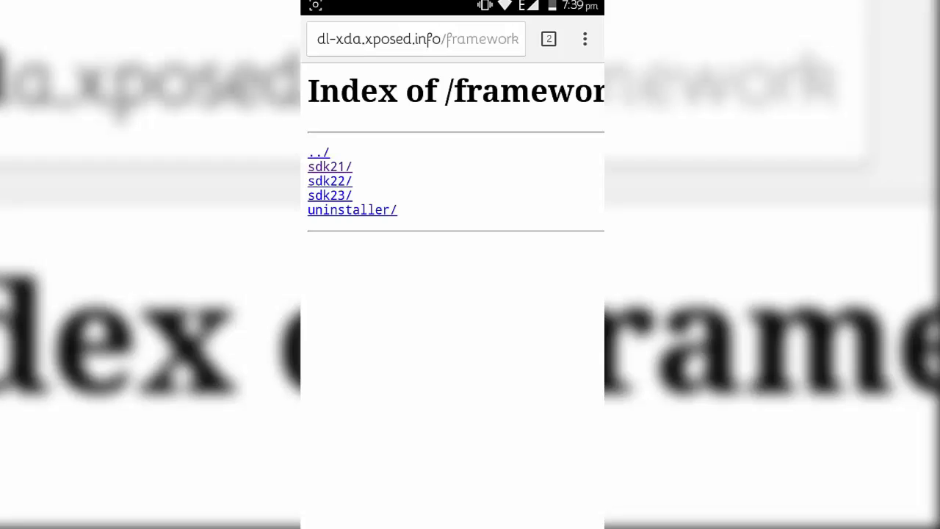
Confirm the ARMv7 CPU in Droid Info, fetch the v86 sdk21 arm zip, and return home.
left_click(329, 180)
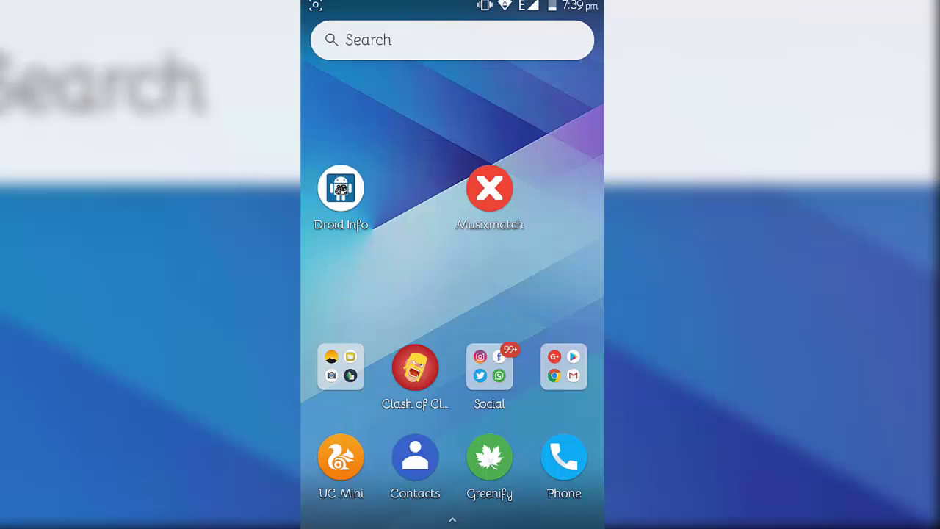
left_click(340, 188)
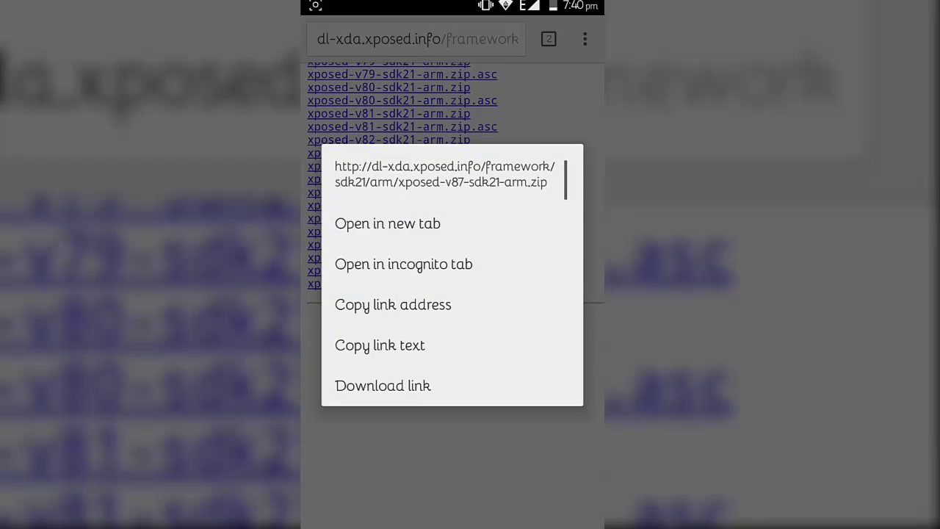
key("Escape")
left_click(378, 264)
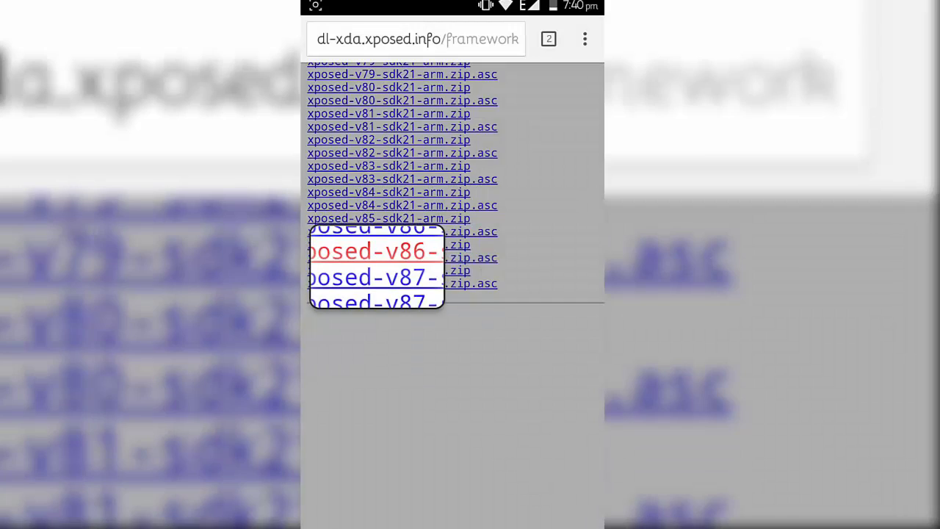
key("Escape")
key("Home")
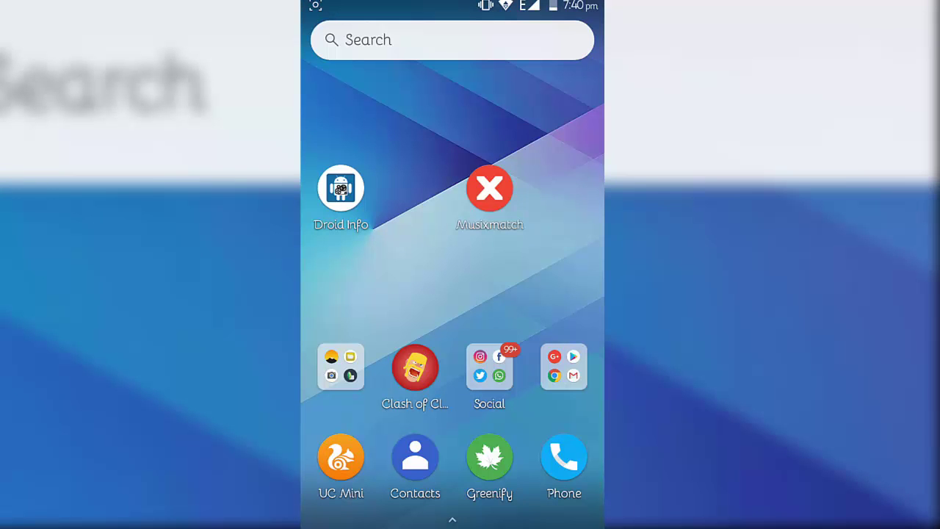
Launch the installed FlashFire from its Google Play Store page.
left_click(563, 366)
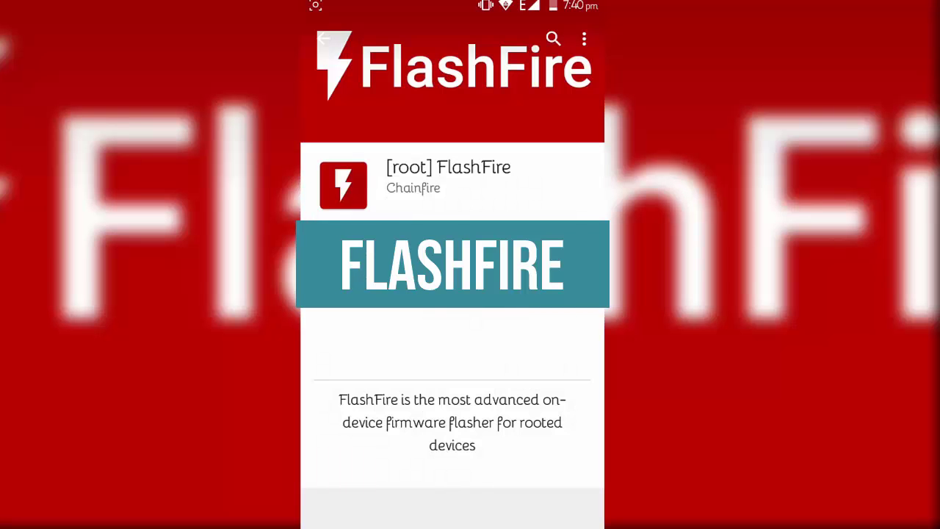
left_click(506, 246)
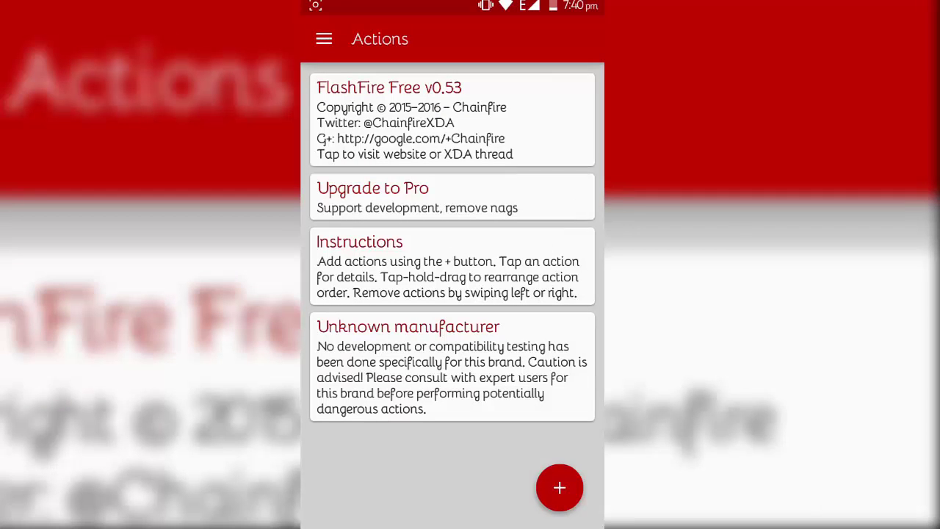
Add a Flash ZIP or OTA action and switch its file browser to the External SD card.
left_click(559, 487)
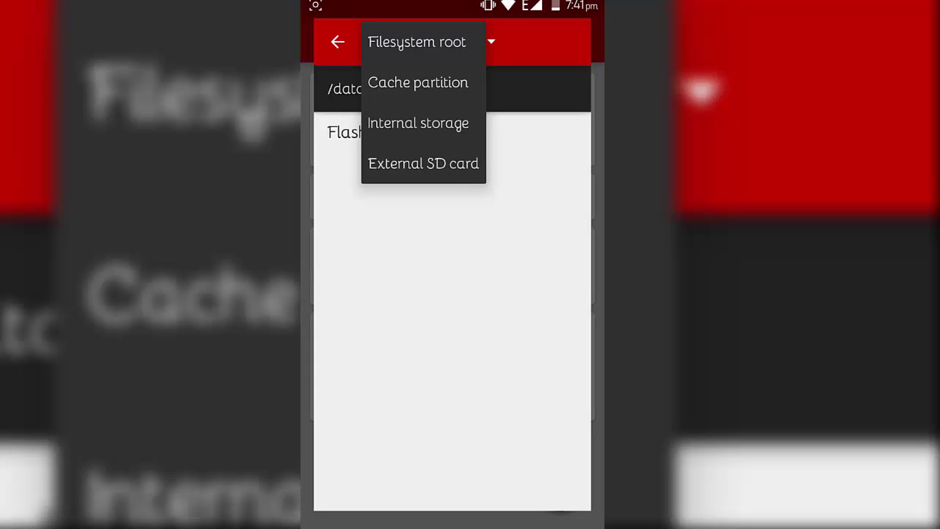
left_click(418, 122)
left_click(364, 132)
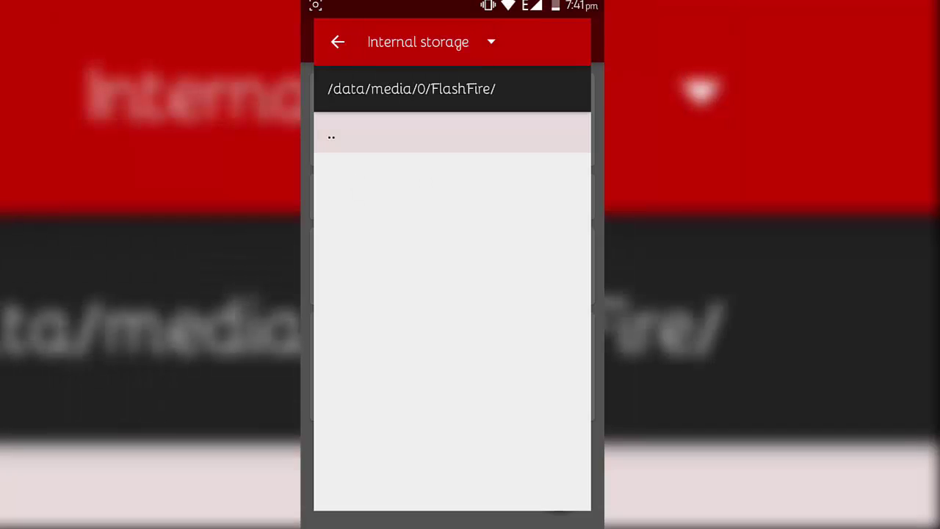
left_click(345, 132)
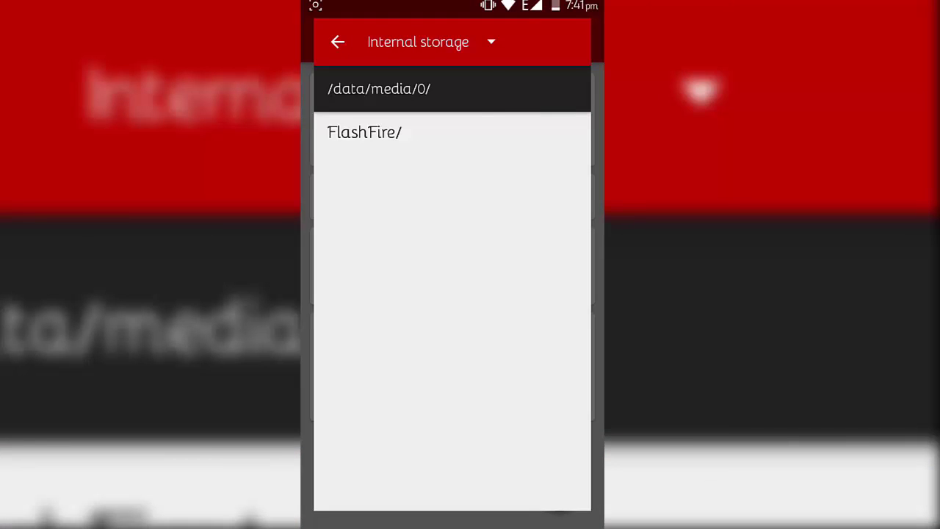
left_click(429, 42)
left_click(423, 163)
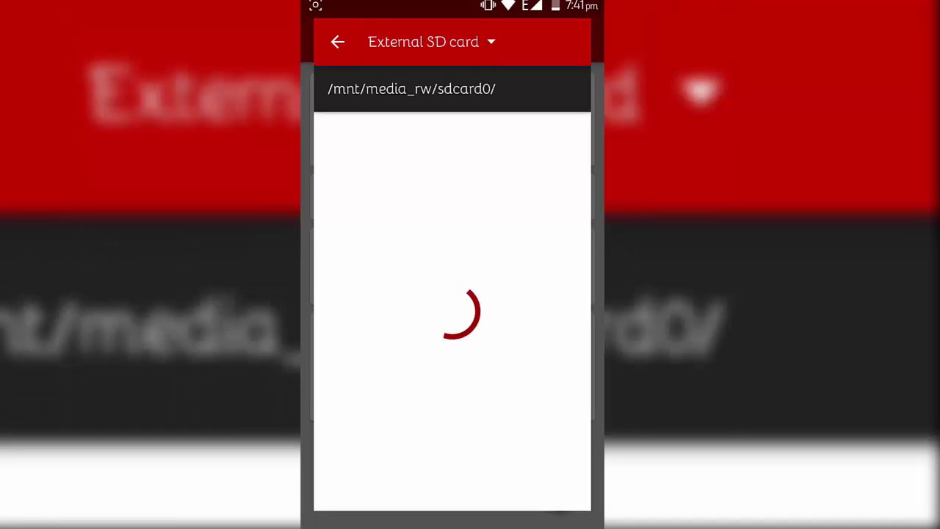
Queue xposed-v87-sdk21-arm.zip from the Download folder and flash it with a normal reboot.
scroll(451, 312, "down", 5)
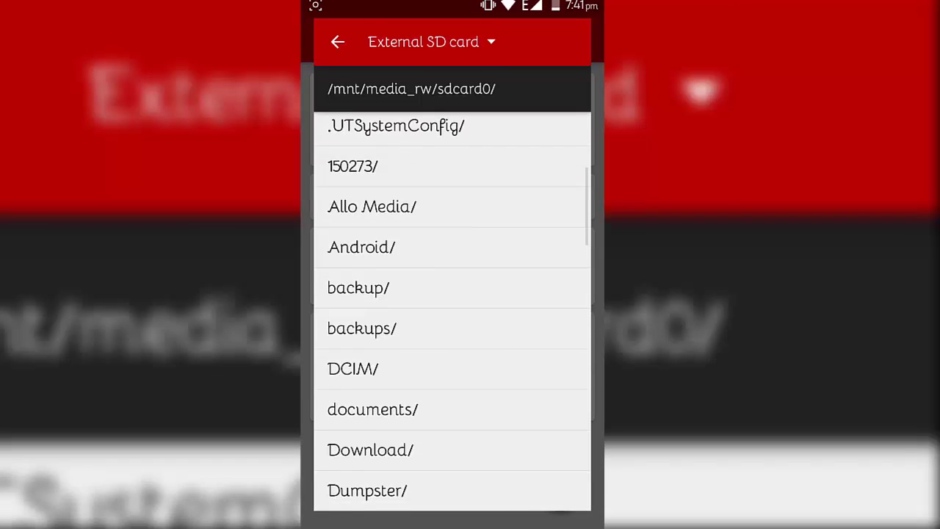
left_click(367, 386)
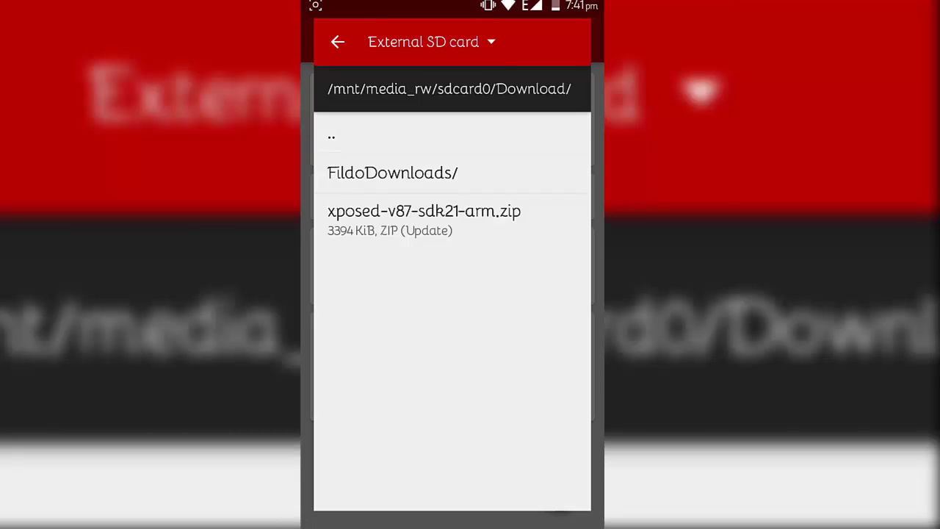
left_click(470, 220)
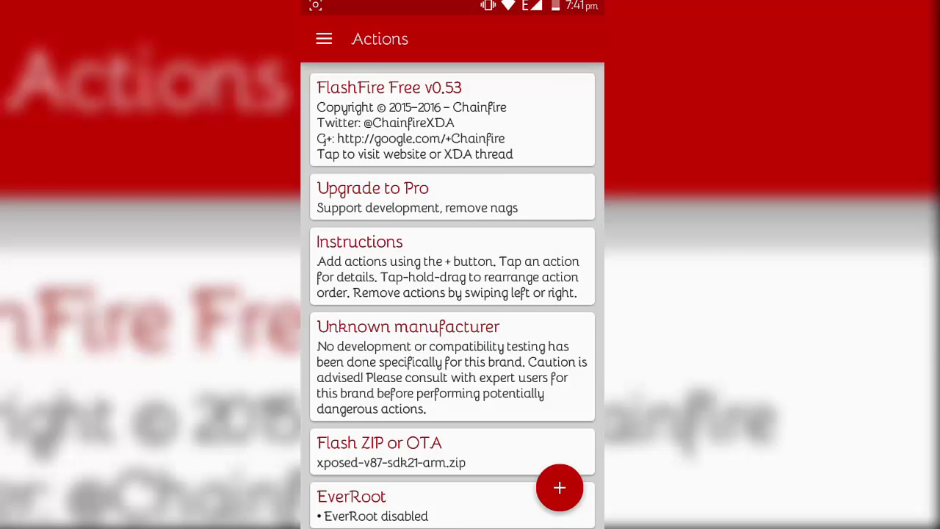
scroll(452, 294, "down", 3)
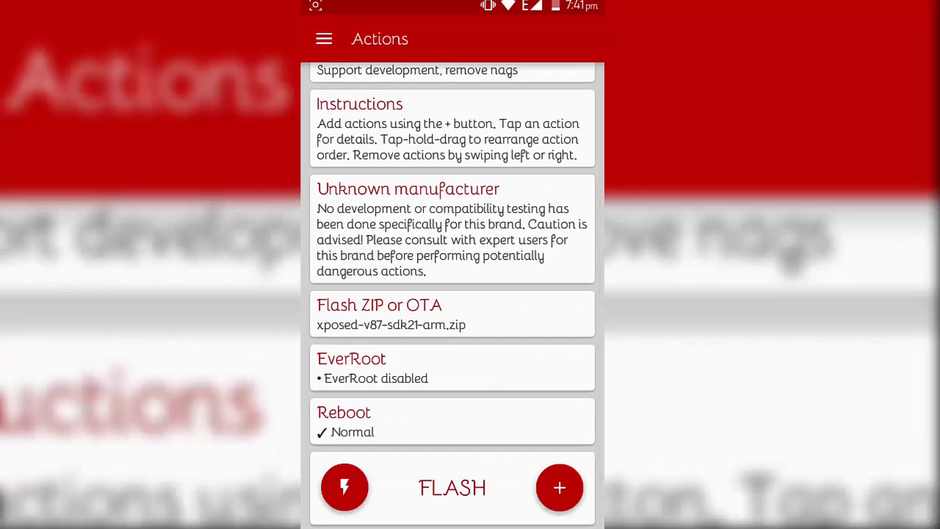
left_click(344, 487)
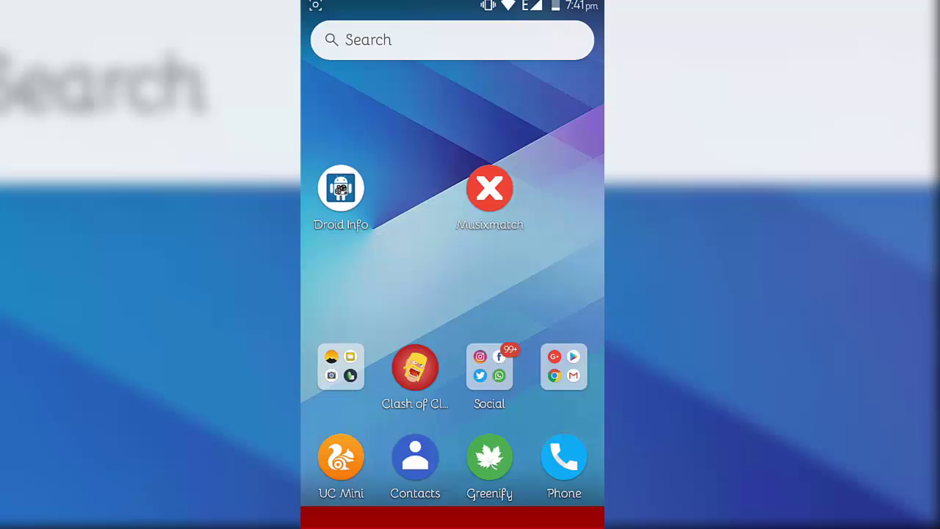
Install the XposedInstaller alpha4 APK from File Manager's APKs list and open the app.
left_click(340, 366)
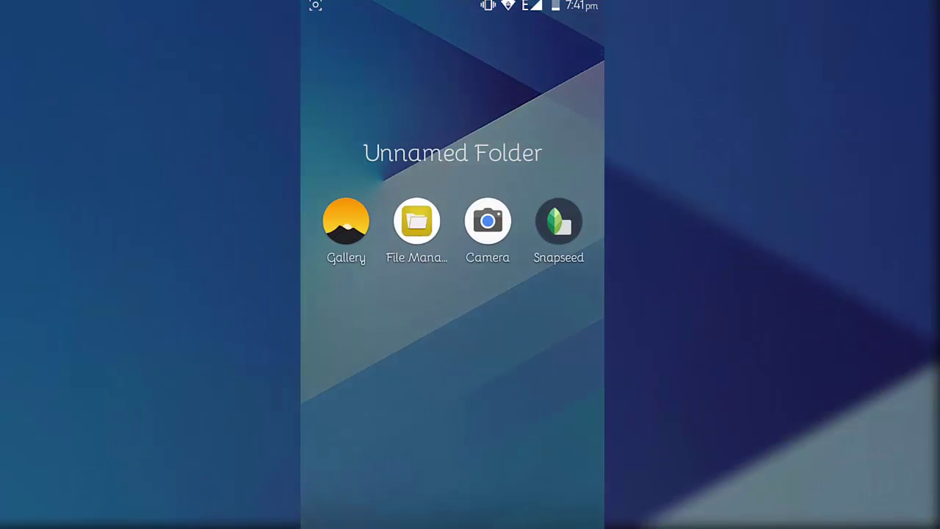
left_click(416, 222)
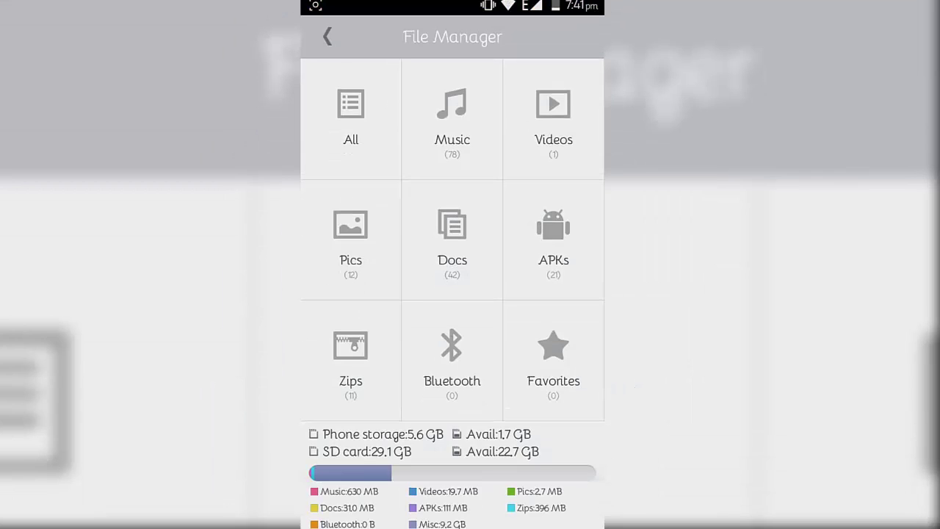
left_click(552, 227)
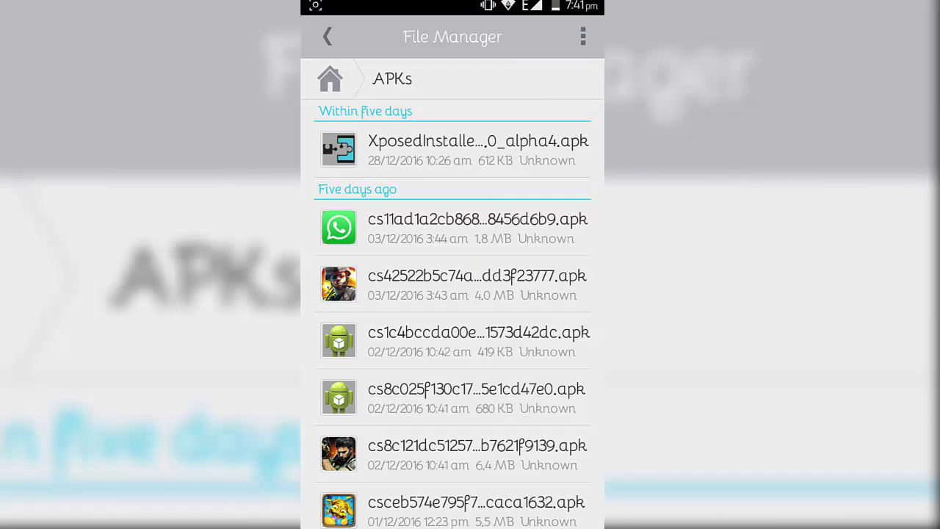
left_click(451, 149)
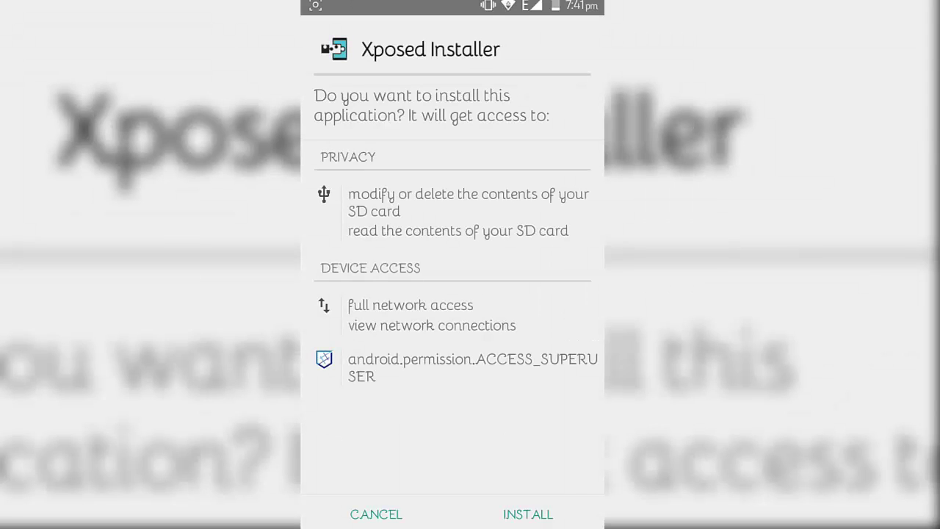
left_click(526, 512)
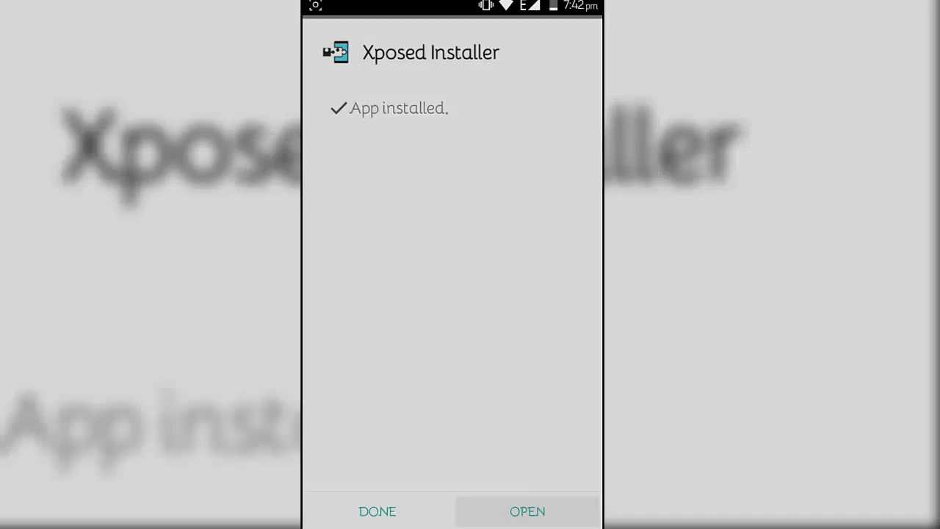
left_click(526, 510)
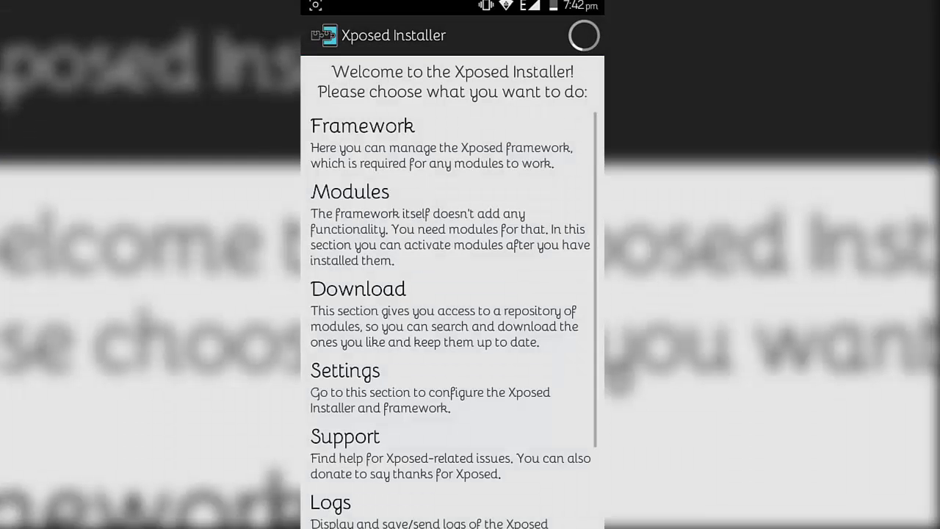
Confirm on the Framework screen that Xposed framework version 86 is active, then go home.
left_click(362, 143)
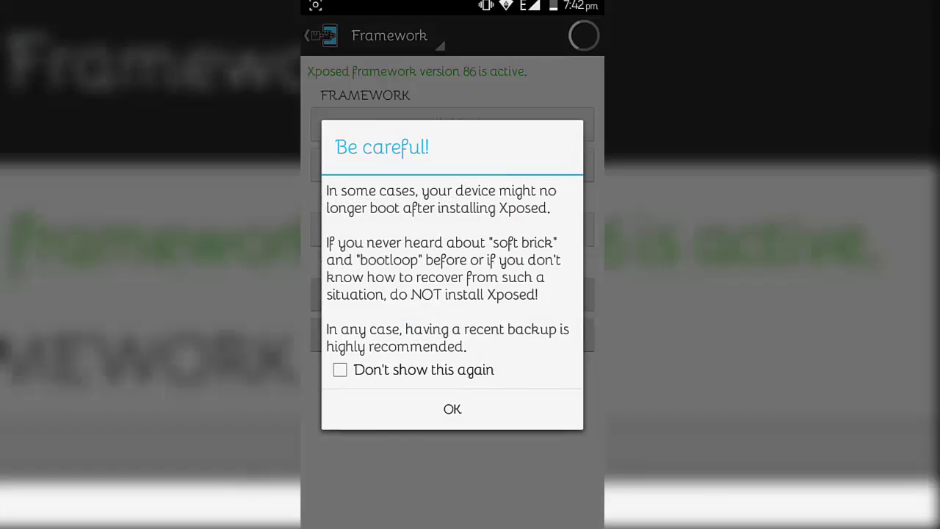
left_click(340, 369)
left_click(453, 409)
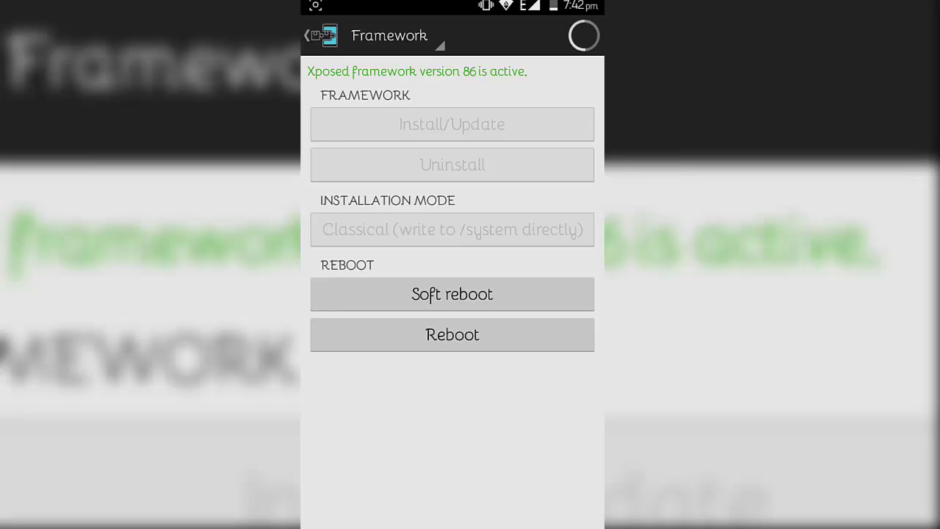
key("Home")
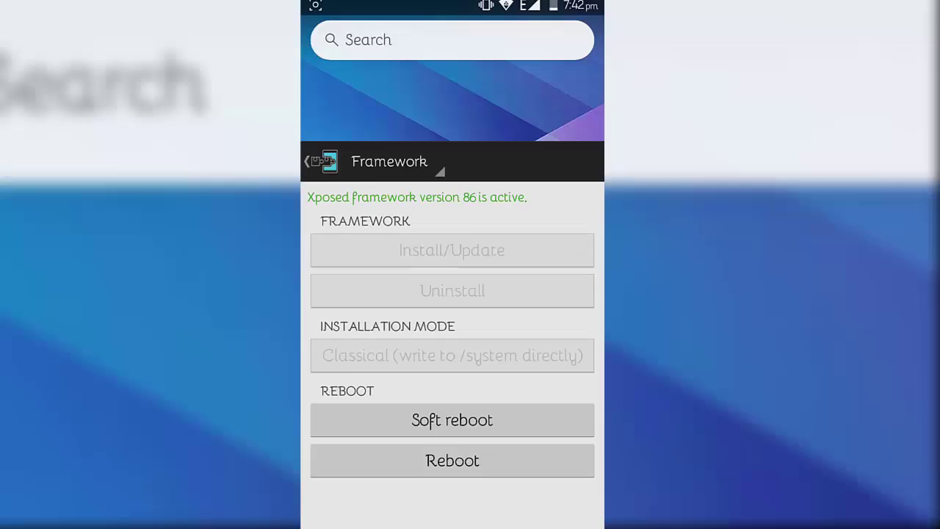